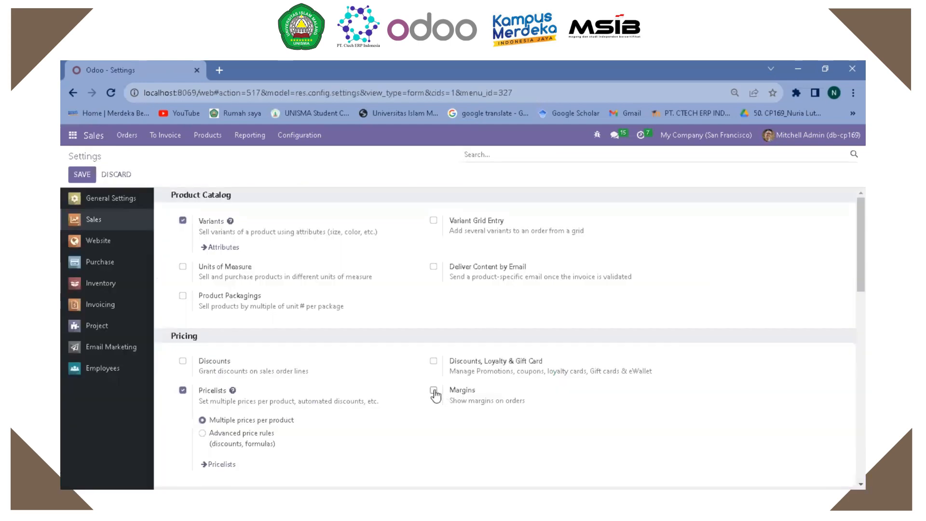
Step: Enable margins on orders in the sales pricing settings and save the settings
{"action": "left_click", "coordinate": [433, 390]}
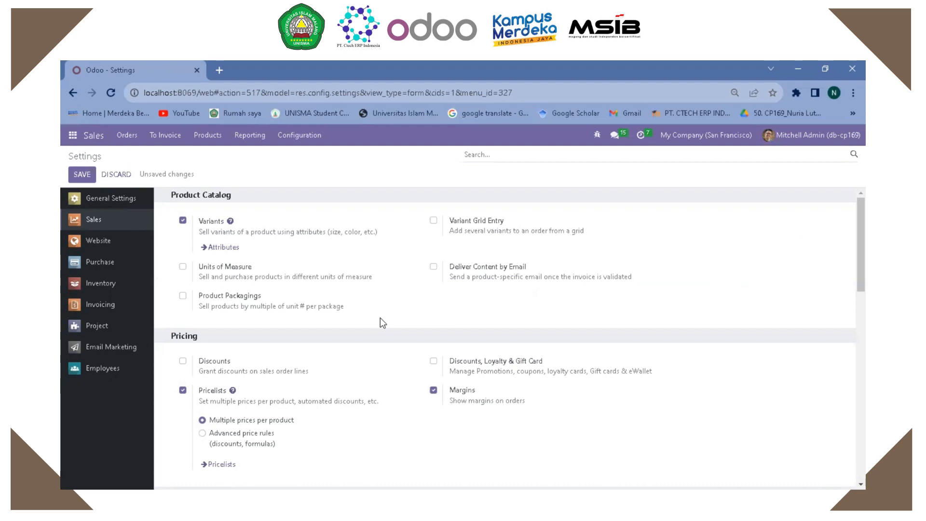
{"action": "left_click", "coordinate": [81, 174]}
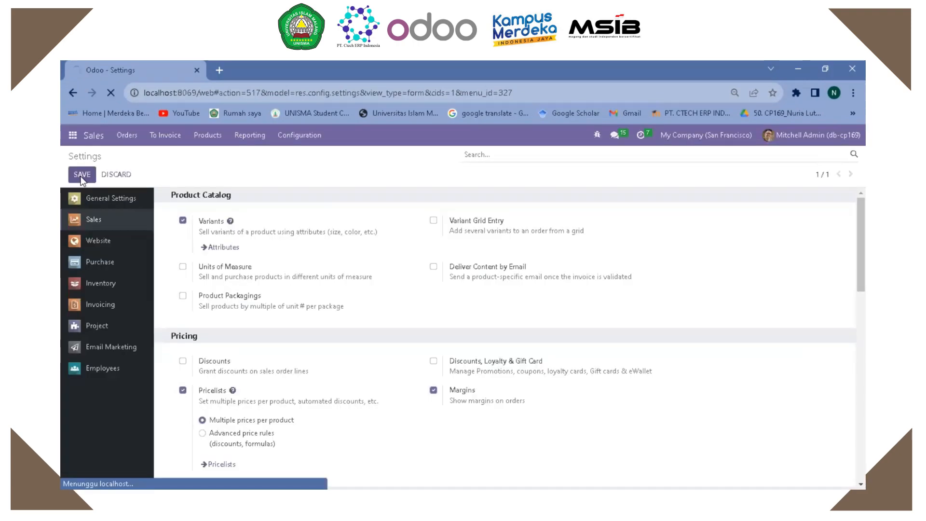
Step: Start a new quotation, choose the individual customer, and set its expiration date to 09/16/2023
{"action": "left_click", "coordinate": [94, 137]}
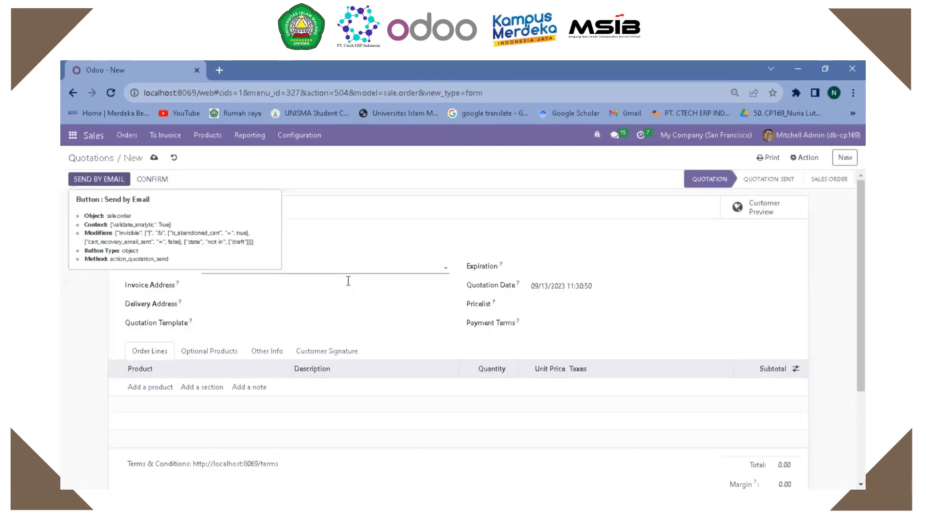
{"action": "left_click", "coordinate": [319, 268]}
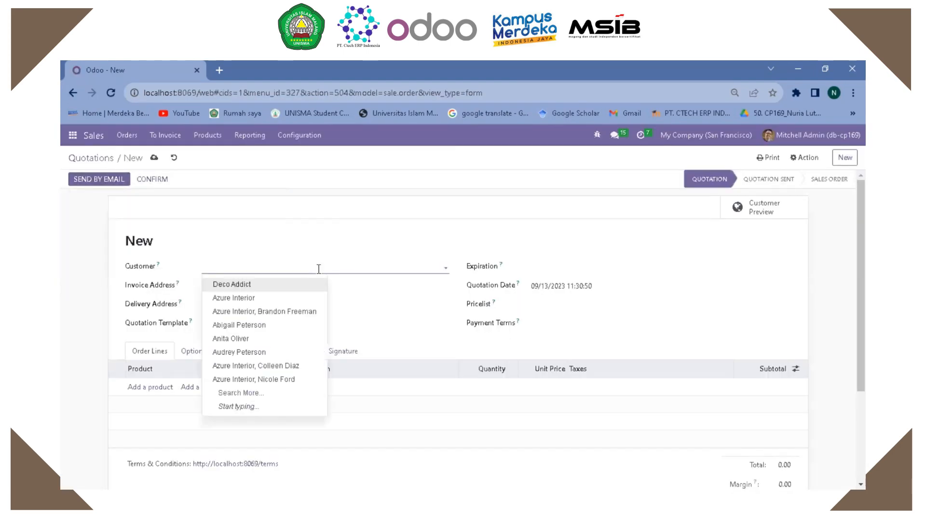
{"action": "left_click", "coordinate": [252, 352]}
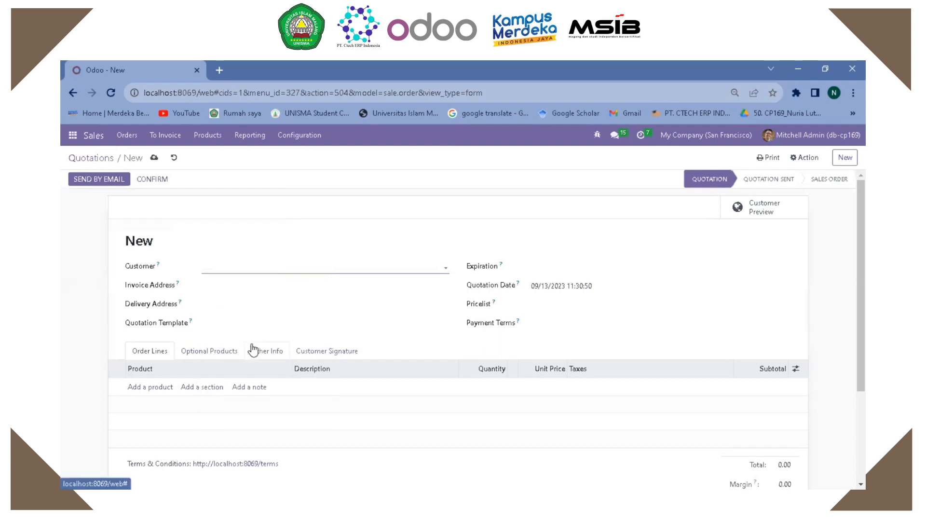
{"action": "left_click", "coordinate": [558, 271]}
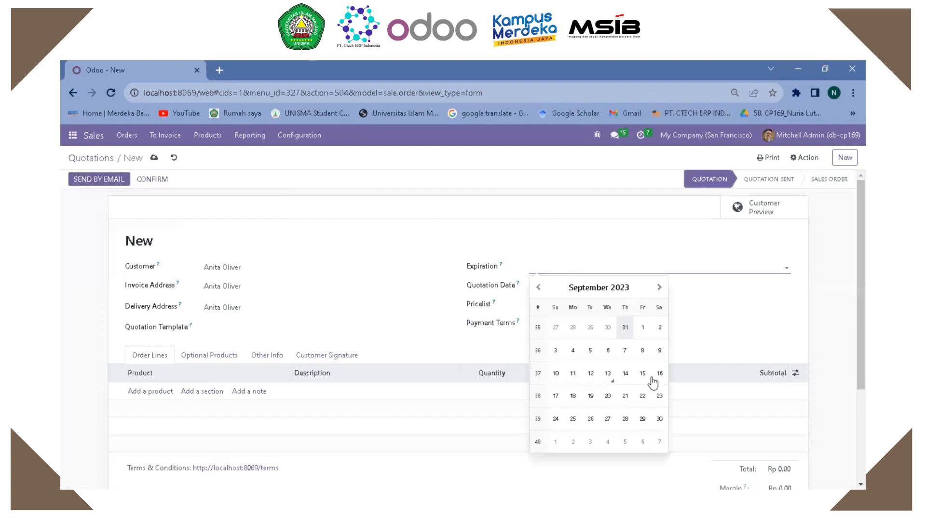
{"action": "left_click", "coordinate": [659, 374]}
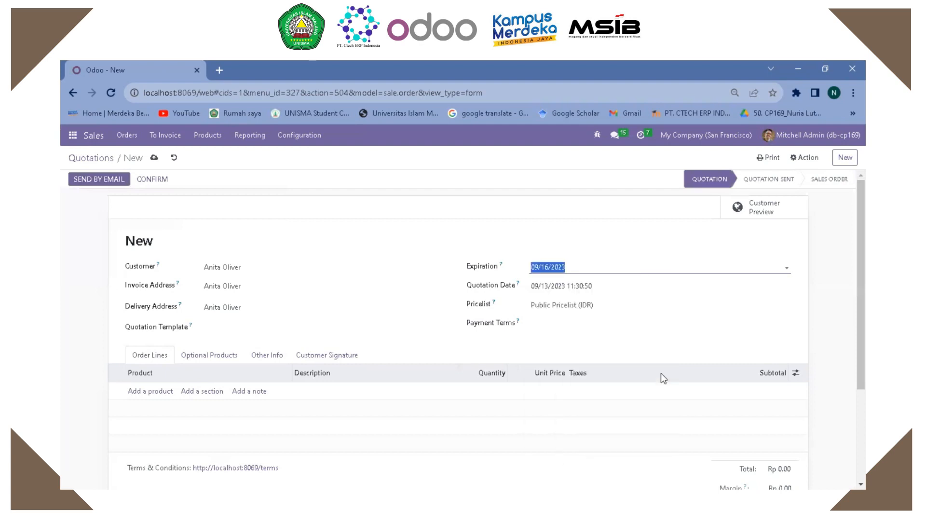
Step: Add the Chair floor protection product as an order line on the quotation
{"action": "left_click", "coordinate": [139, 392]}
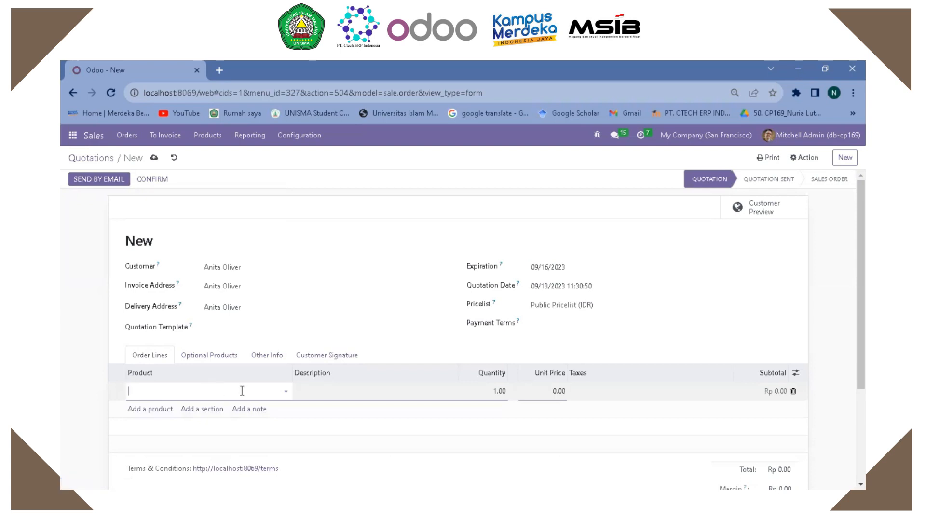
{"action": "left_click", "coordinate": [246, 393]}
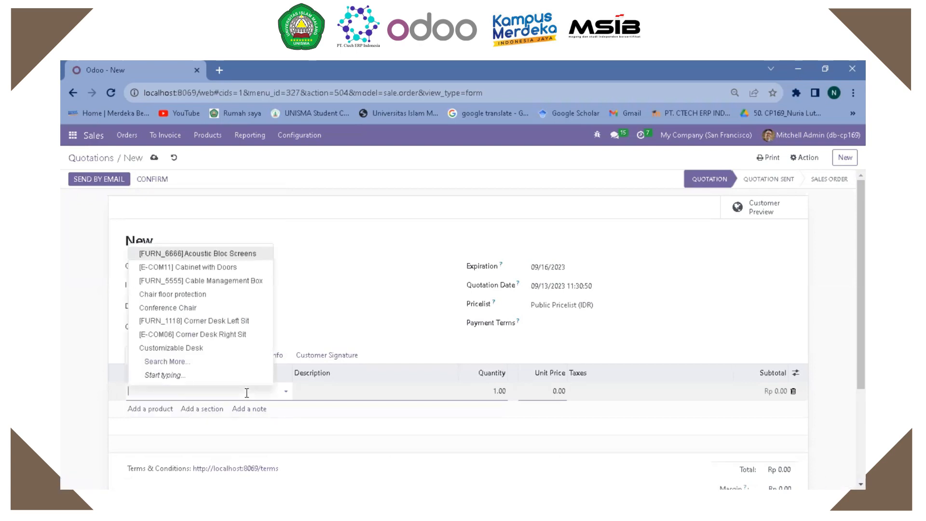
{"action": "left_click", "coordinate": [225, 295]}
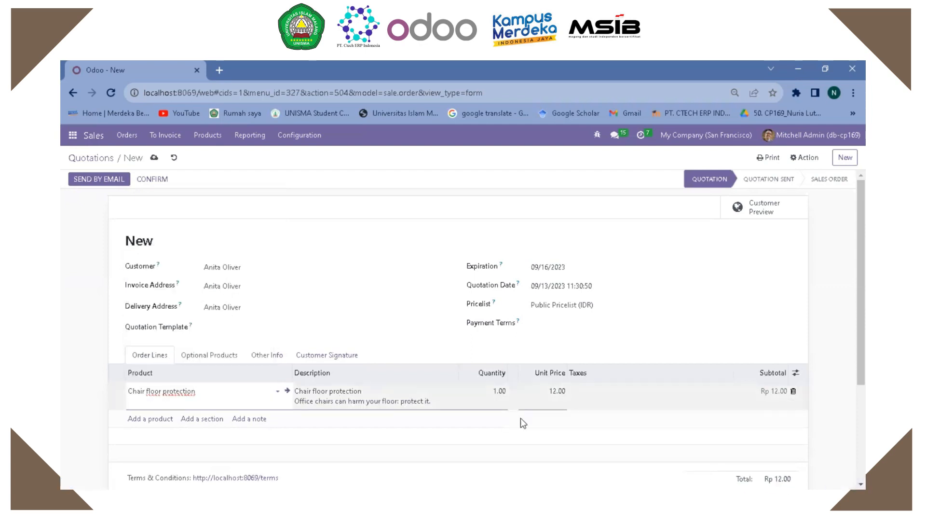
Step: Open the Chair floor protection product record, set its sales price to Rp 20,000 and cost to Rp 10,000, and save it
{"action": "left_click", "coordinate": [286, 392]}
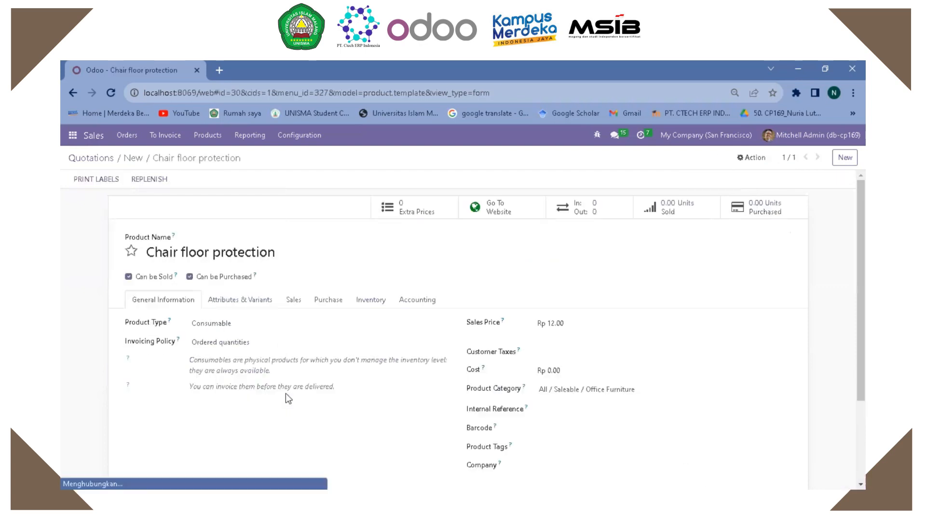
{"action": "key", "text": "BackSpace"}
{"action": "key", "text": "BackSpace"}
{"action": "type", "text": "20000"}
{"action": "left_click", "coordinate": [551, 370]}
{"action": "key", "text": "BackSpace"}
{"action": "type", "text": "10,000"}
{"action": "left_click", "coordinate": [640, 363]}
{"action": "scroll", "coordinate": [639, 364], "scroll_direction": "down", "scroll_amount": 3}
{"action": "scroll", "coordinate": [374, 209], "scroll_direction": "up", "scroll_amount": 3}
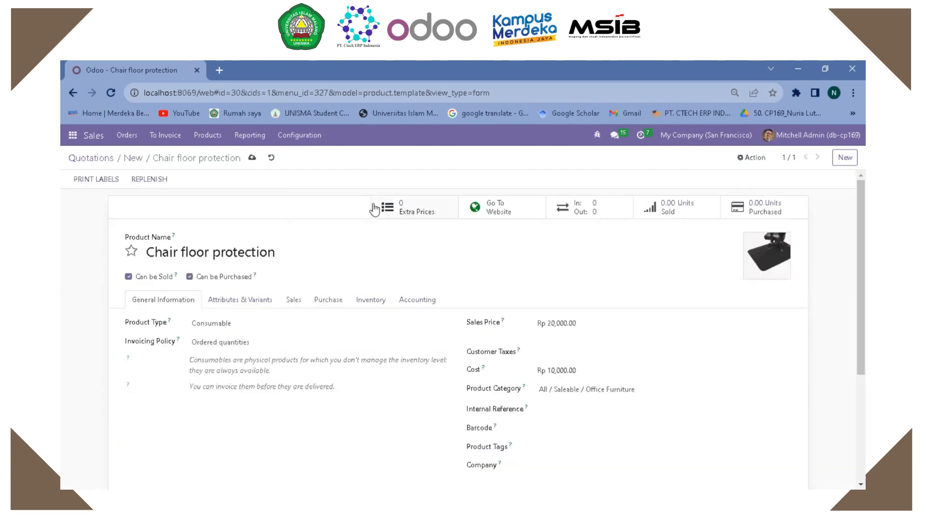
{"action": "left_click", "coordinate": [252, 158]}
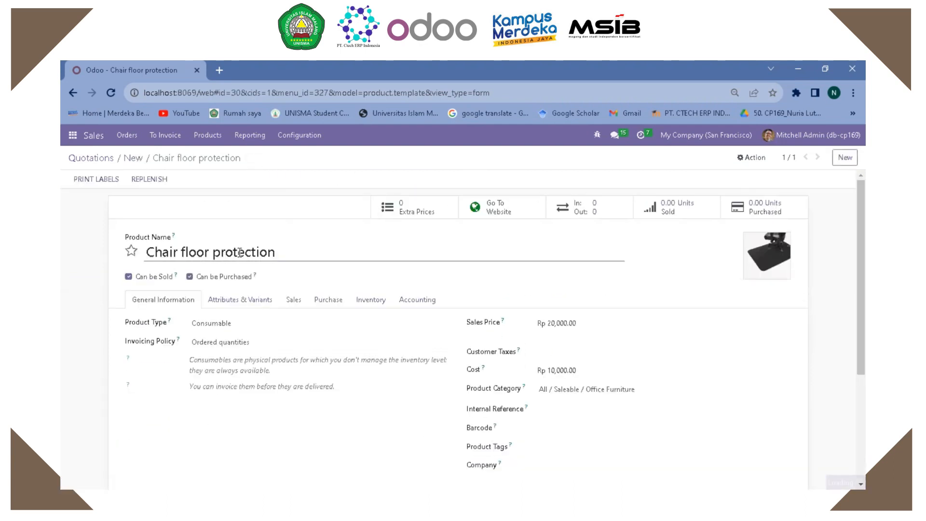
Step: Set the Chair floor protection line to quantity 2 with a unit price of 50,000, and check the order's total and margin
{"action": "left_click", "coordinate": [549, 392]}
{"action": "type", "text": "2"}
{"action": "left_click", "coordinate": [648, 391]}
{"action": "type", "text": "20000"}
{"action": "key", "text": "BackSpace"}
{"action": "type", "text": "50,000.00"}
{"action": "left_click", "coordinate": [675, 406]}
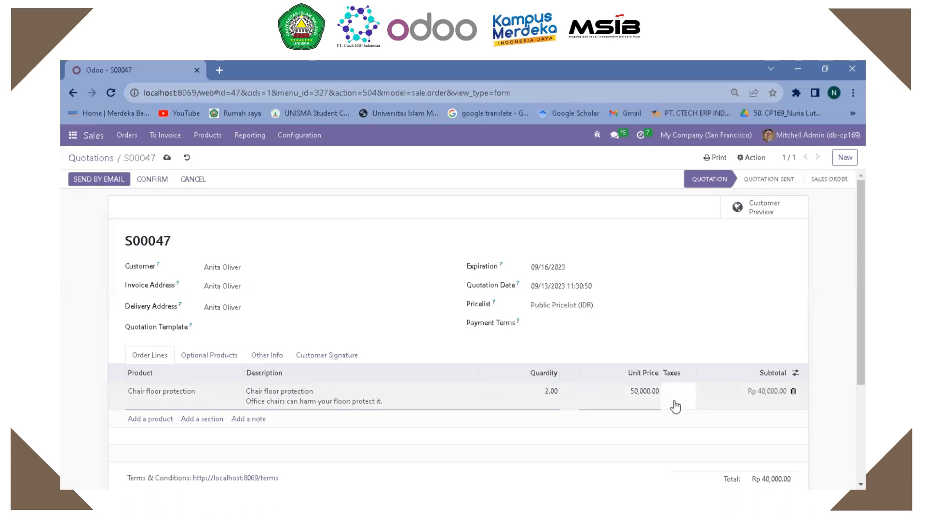
{"action": "scroll", "coordinate": [577, 464], "scroll_direction": "down", "scroll_amount": 3}
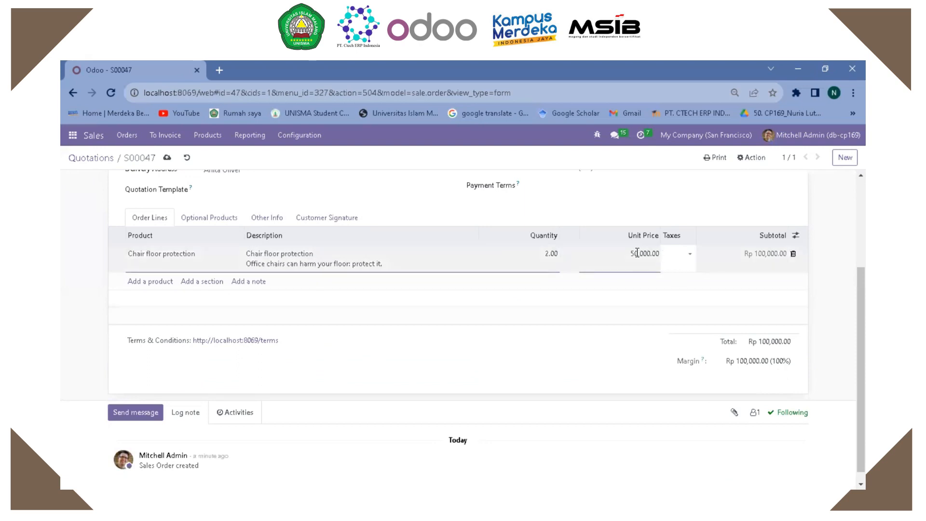
{"action": "scroll", "coordinate": [636, 253], "scroll_direction": "up", "scroll_amount": 3}
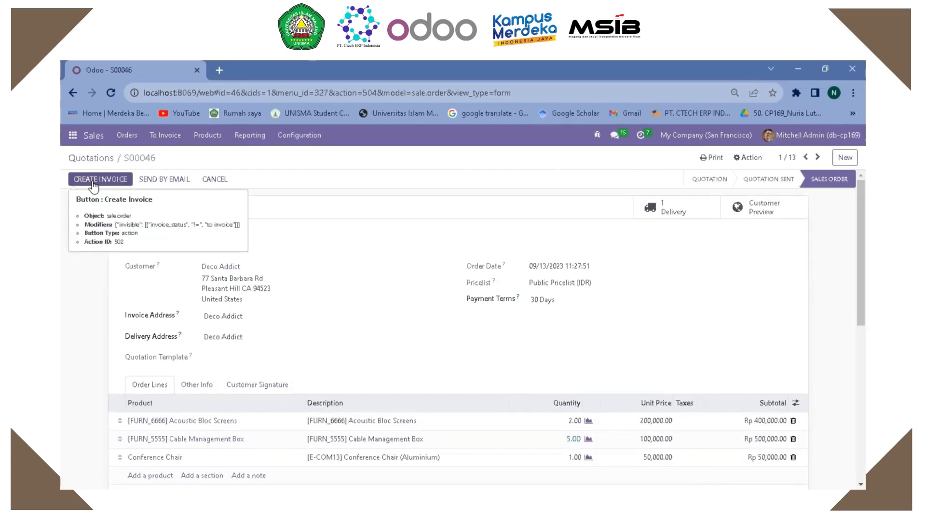
Step: Create a regular invoice from the confirmed Deco Addict sales order, view the draft, and confirm it
{"action": "left_click", "coordinate": [94, 181]}
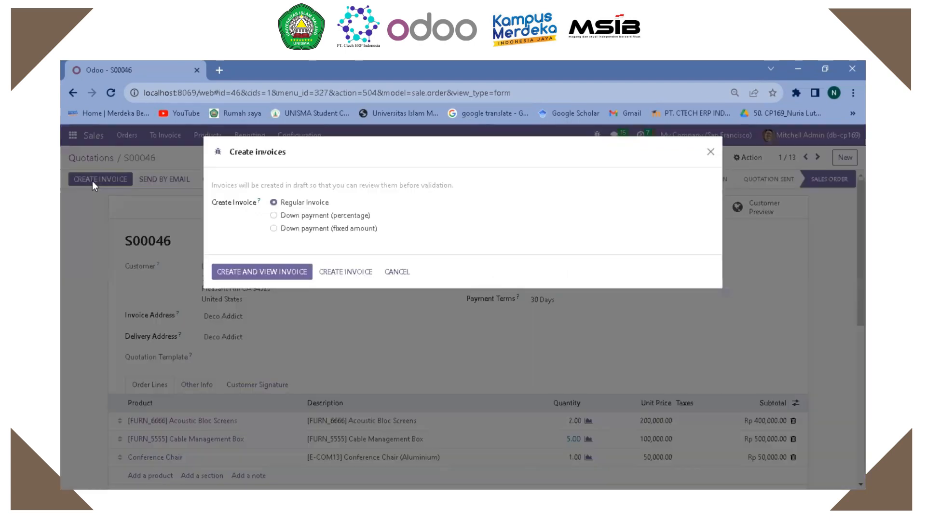
{"action": "left_click", "coordinate": [260, 272]}
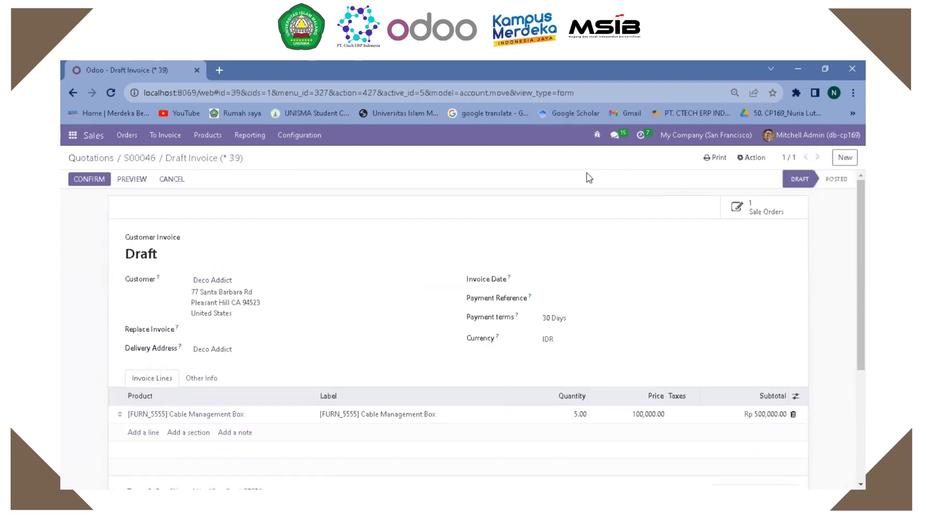
{"action": "left_click", "coordinate": [89, 180]}
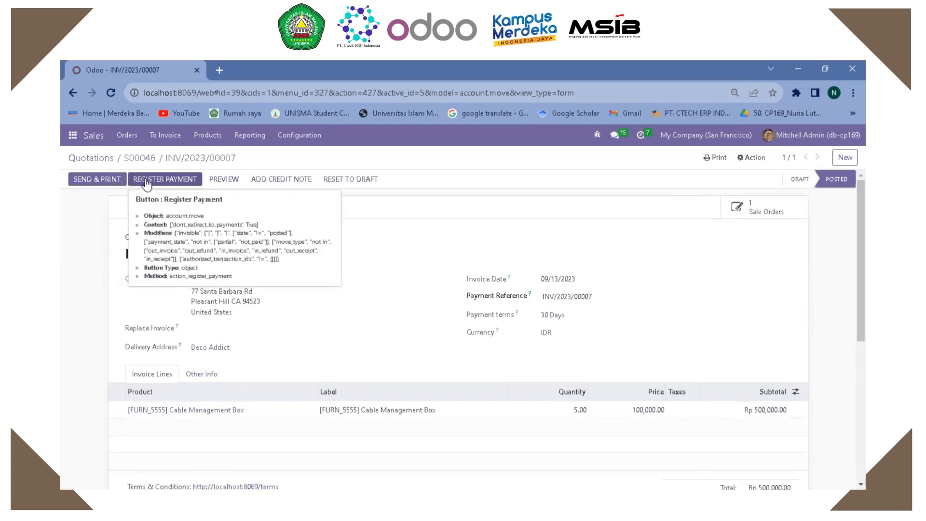
Step: Register the invoice's full payment of Rp 500,000 through the Bank journal with the Manual payment method
{"action": "left_click", "coordinate": [147, 181]}
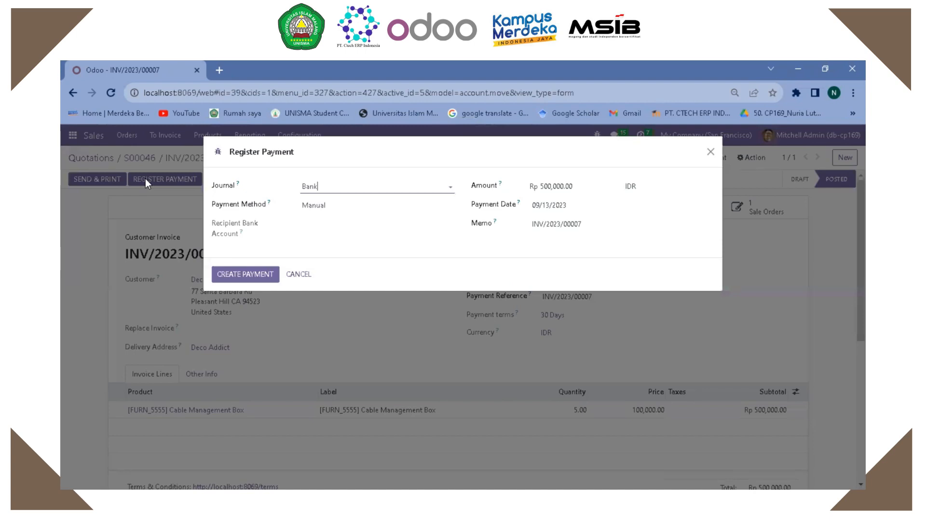
{"action": "left_click", "coordinate": [219, 274]}
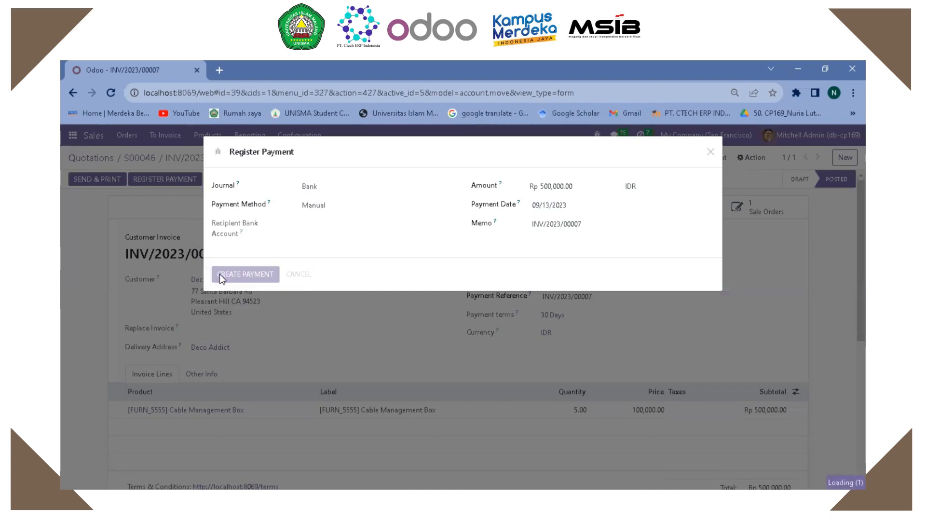